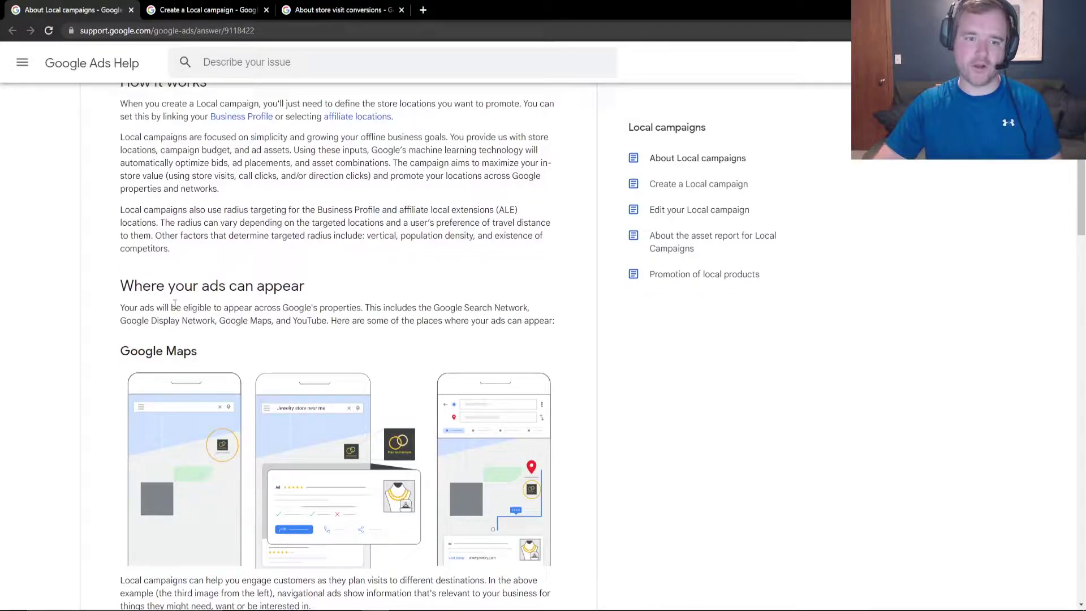
scroll(174, 305, "down", 2)
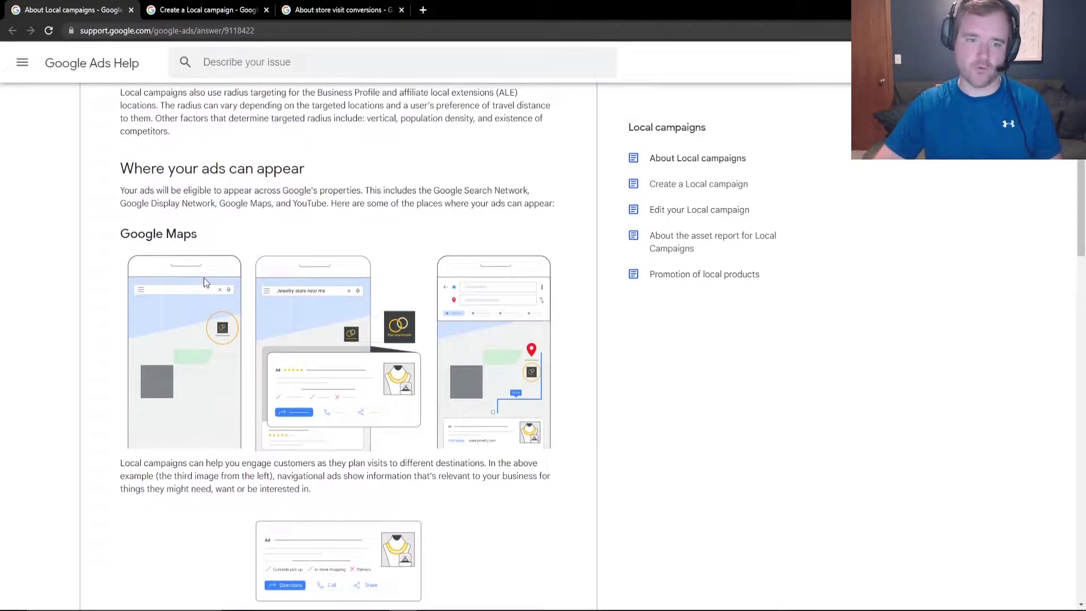
scroll(150, 236, "down", 11)
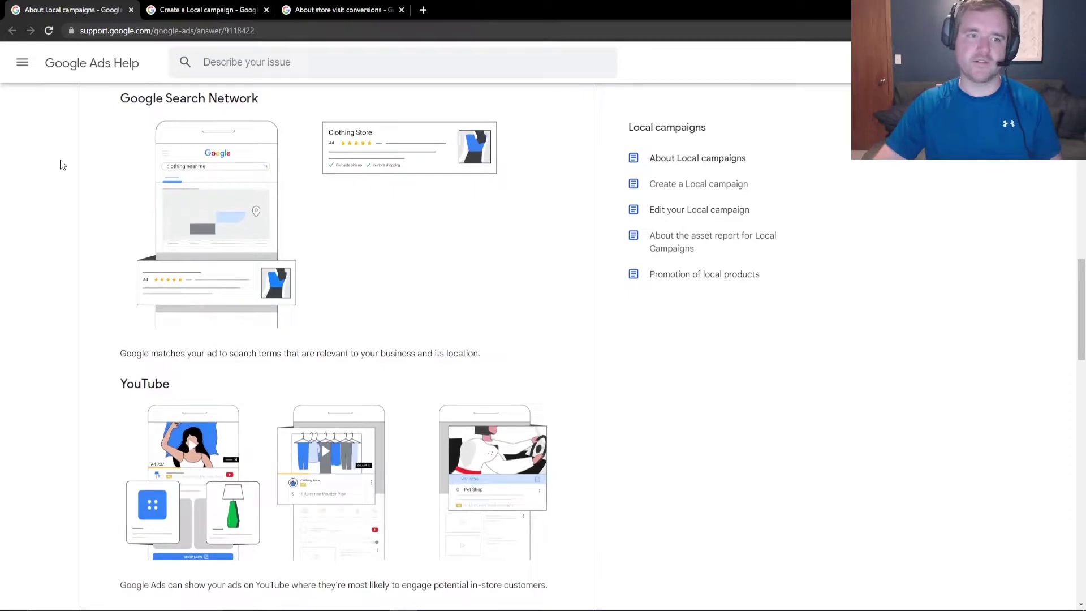
scroll(63, 164, "down", 9)
scroll(66, 214, "down", 4)
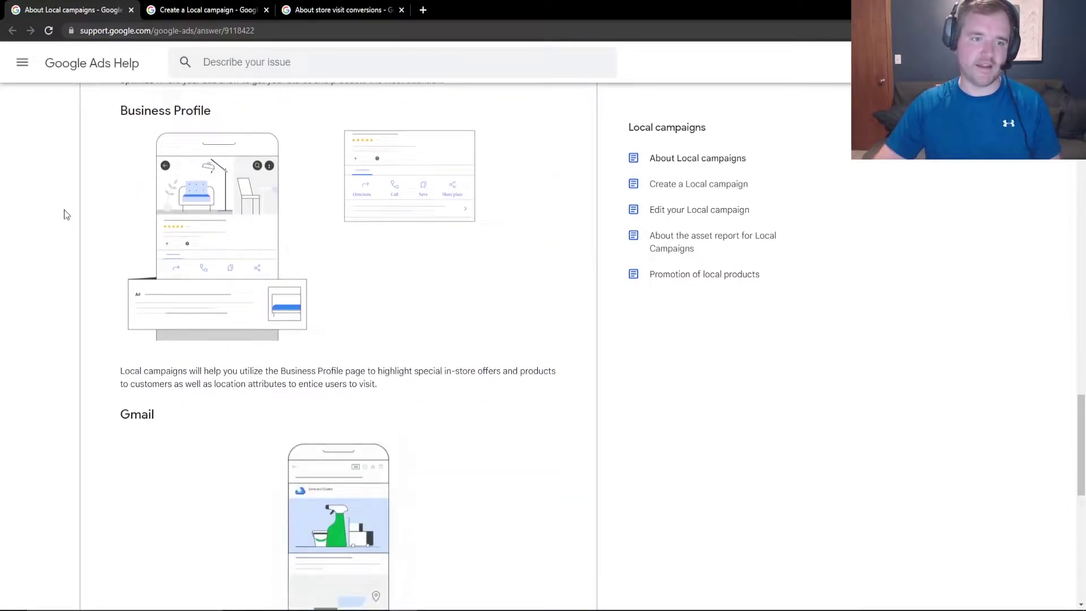
scroll(205, 240, "down", 4)
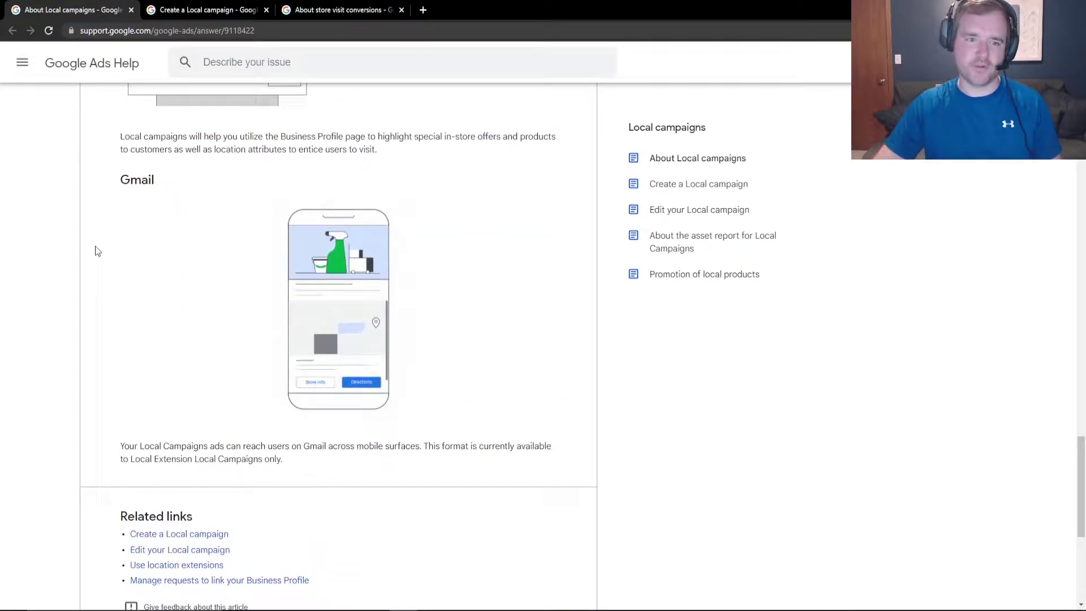
scroll(212, 274, "up", 4)
scroll(187, 280, "up", 3)
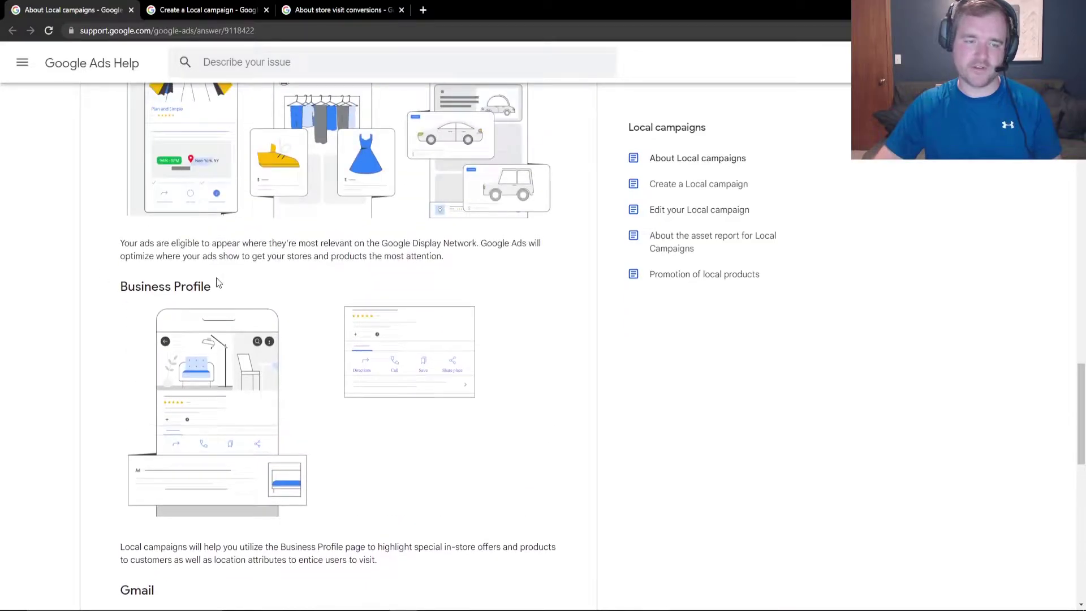
scroll(207, 266, "up", 12)
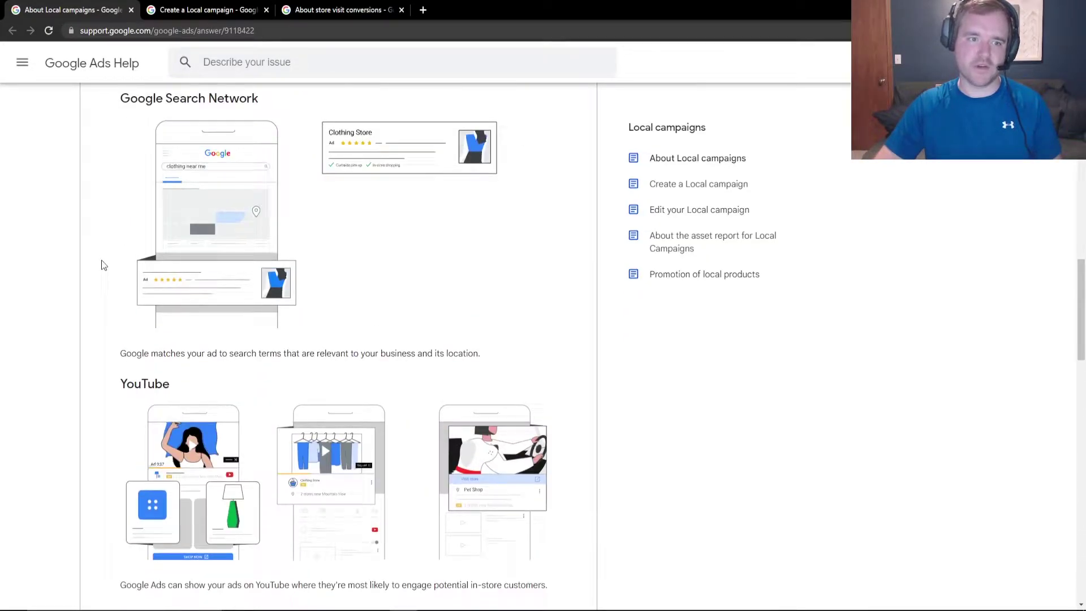
scroll(103, 258, "up", 3)
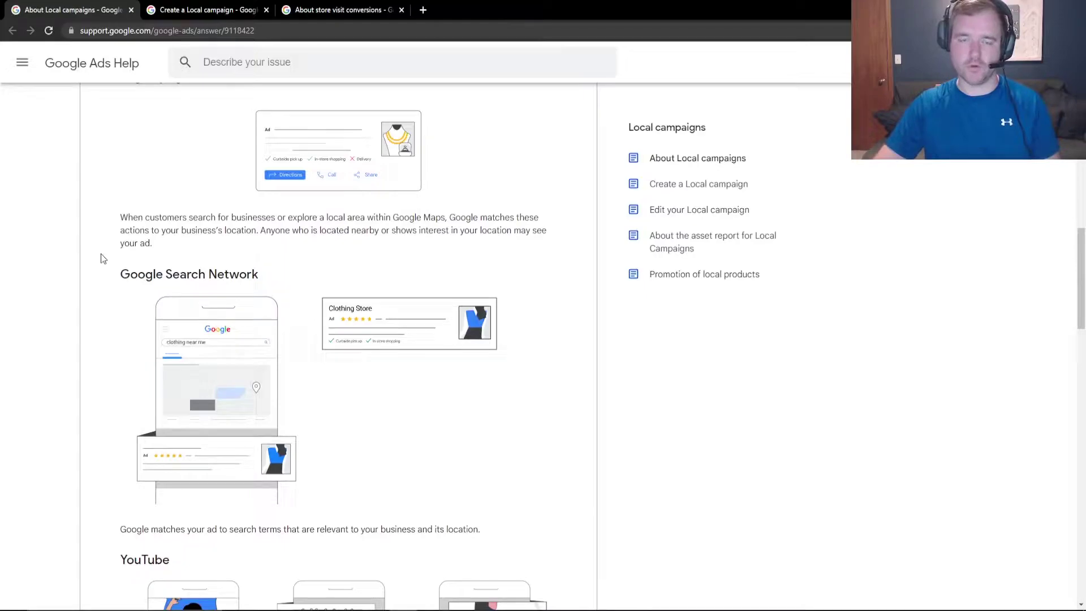
scroll(109, 240, "up", 2)
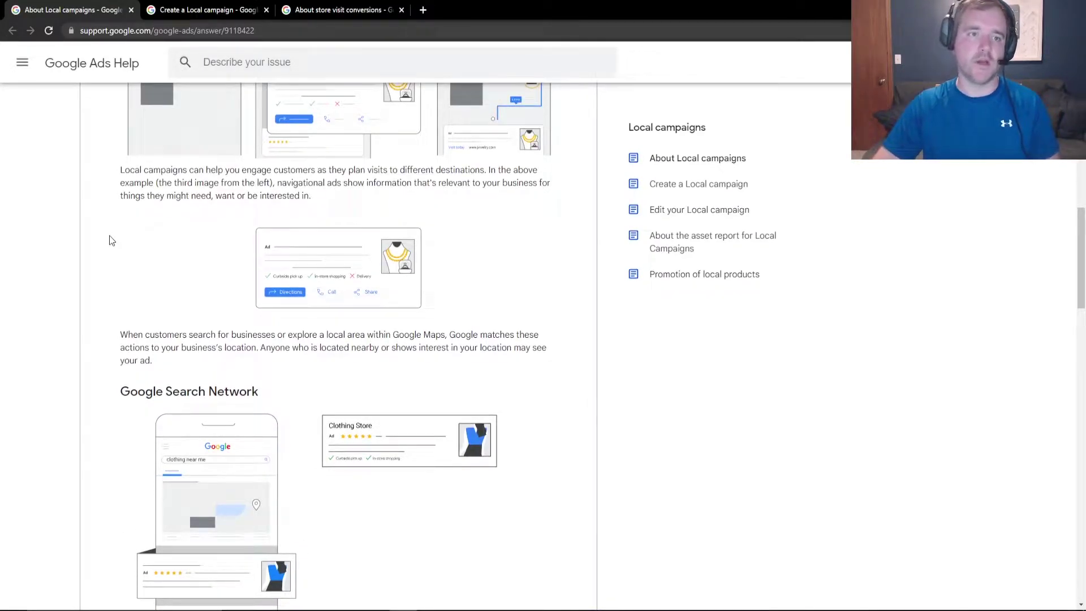
scroll(72, 208, "up", 10)
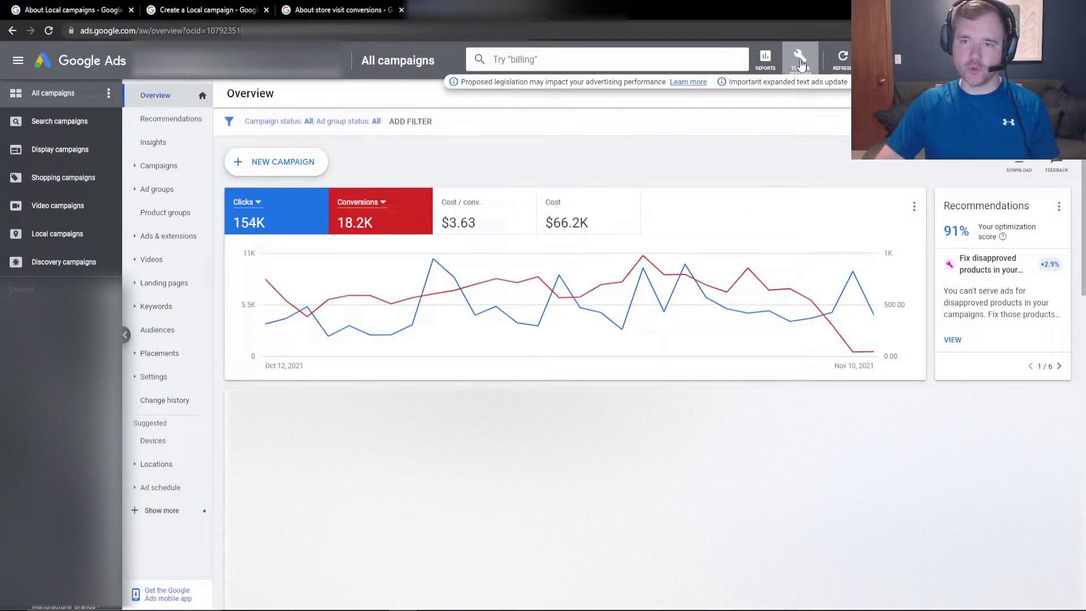
Step: Open the Store visits conversion action from the account's Conversions list
left_click(801, 64)
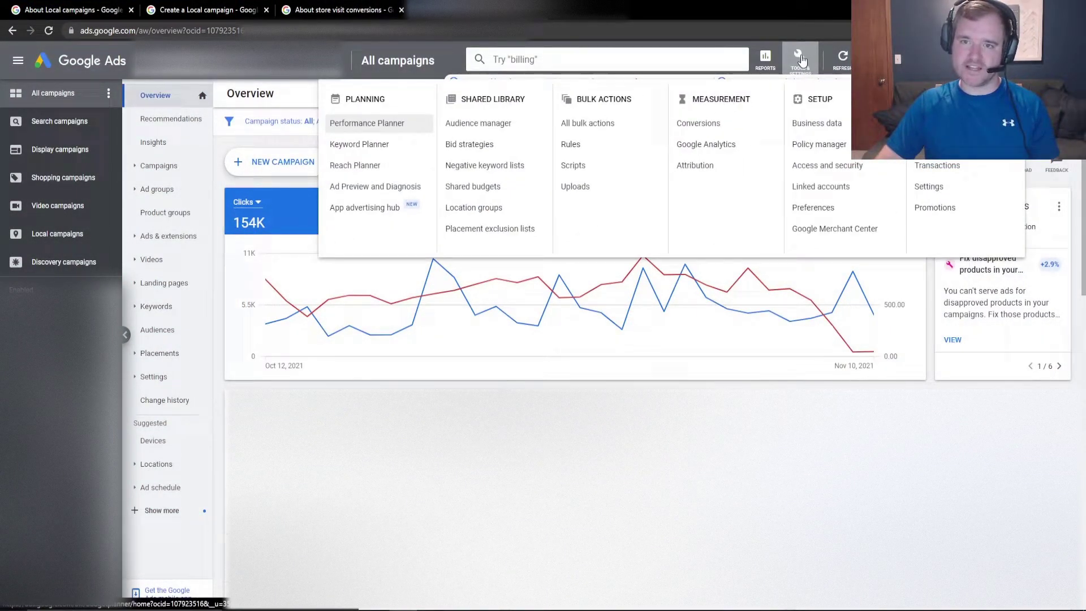
left_click(707, 129)
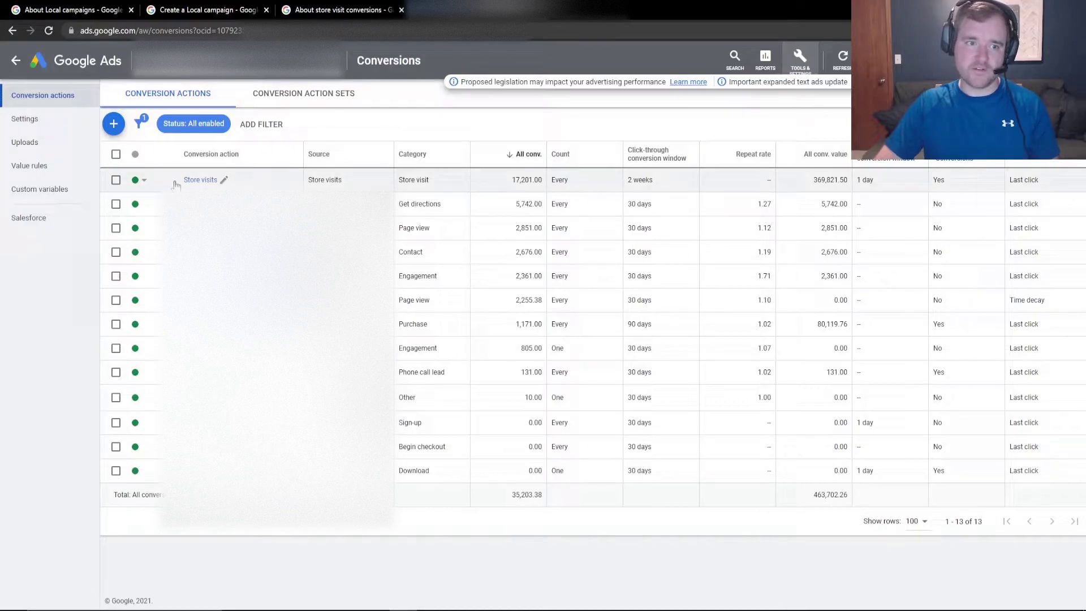
left_click_drag(184, 180, 211, 181)
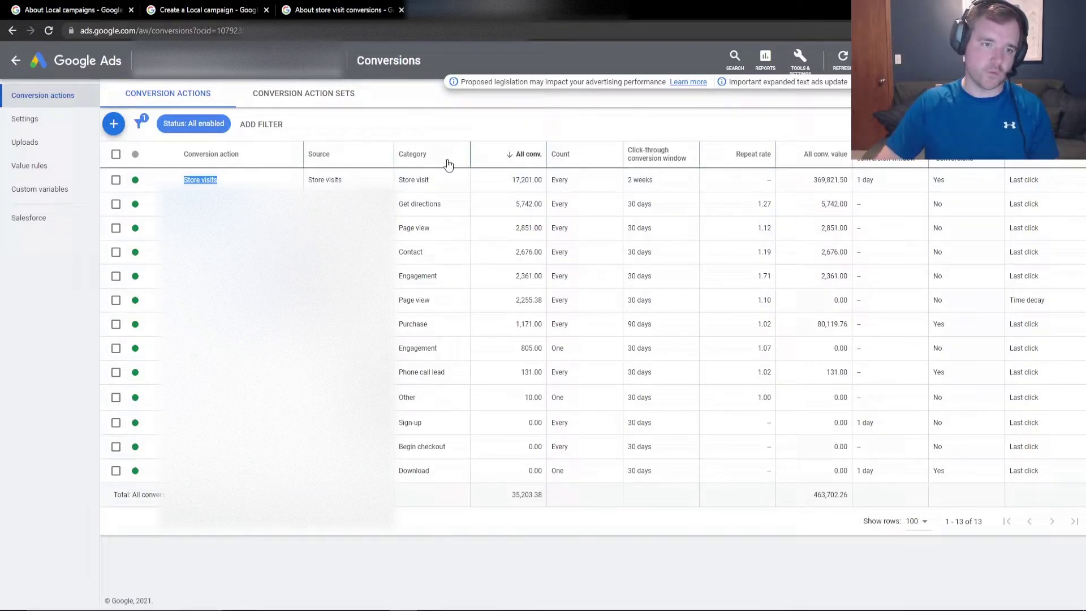
left_click(194, 181)
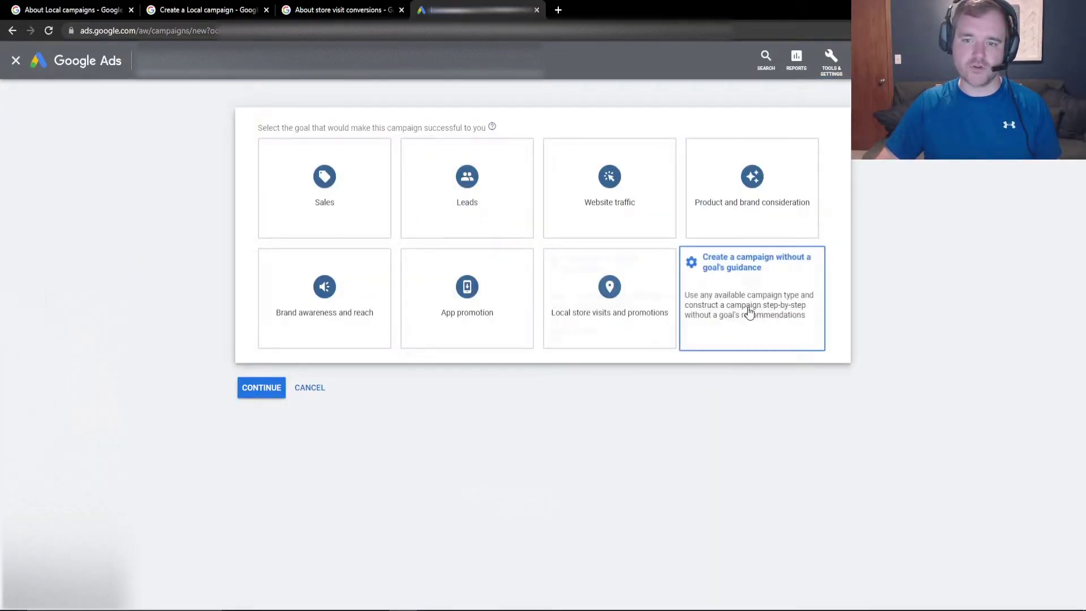
Step: Keep the Local store visits and promotions goal with its 52 business listings and continue to Local campaign settings
left_click(629, 302)
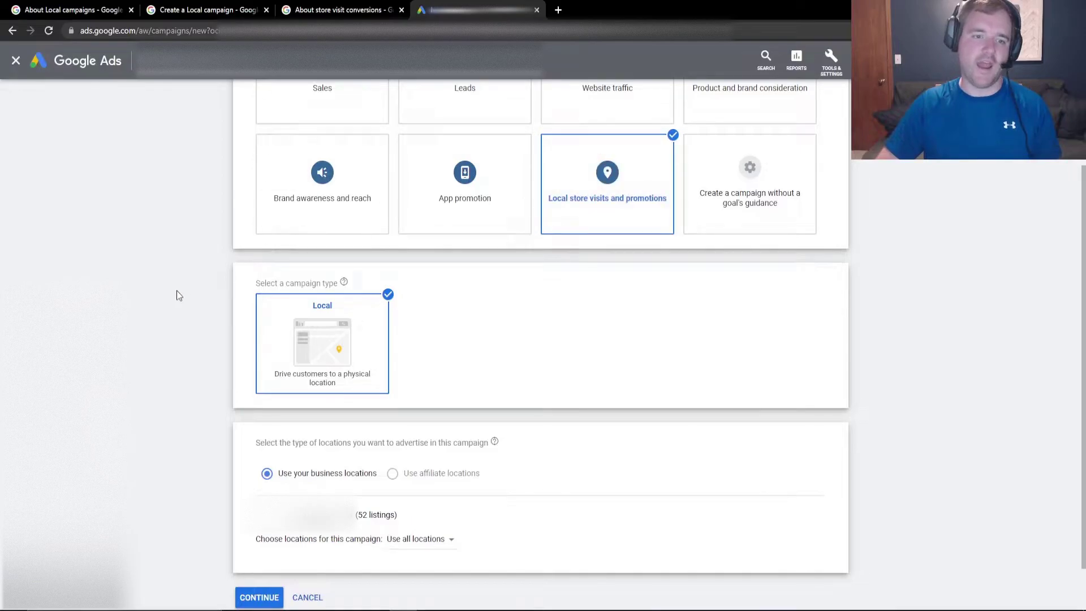
scroll(138, 363, "down", 1)
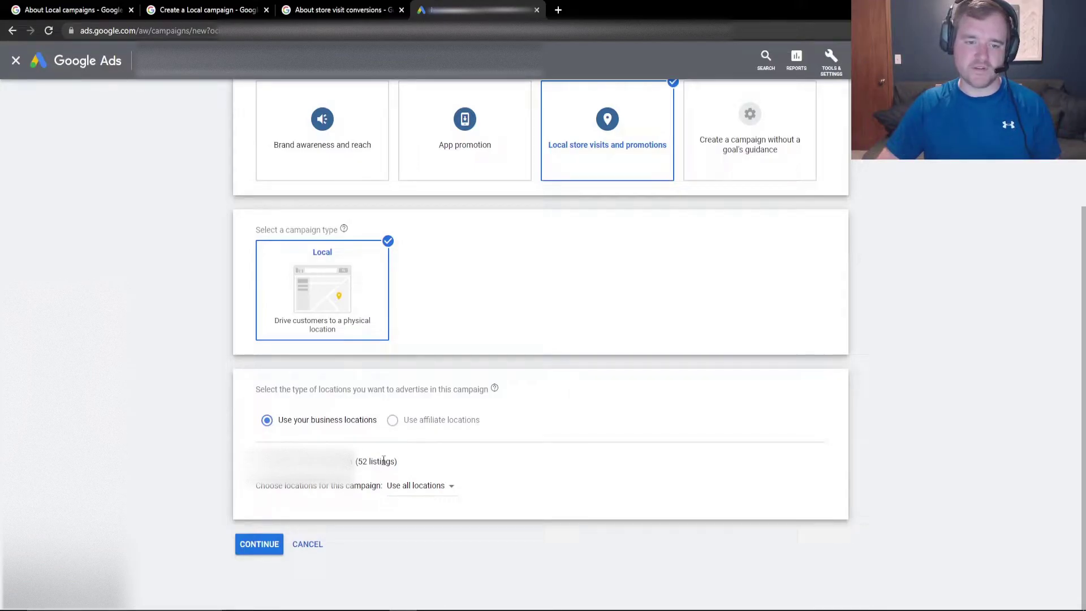
left_click_drag(354, 462, 393, 461)
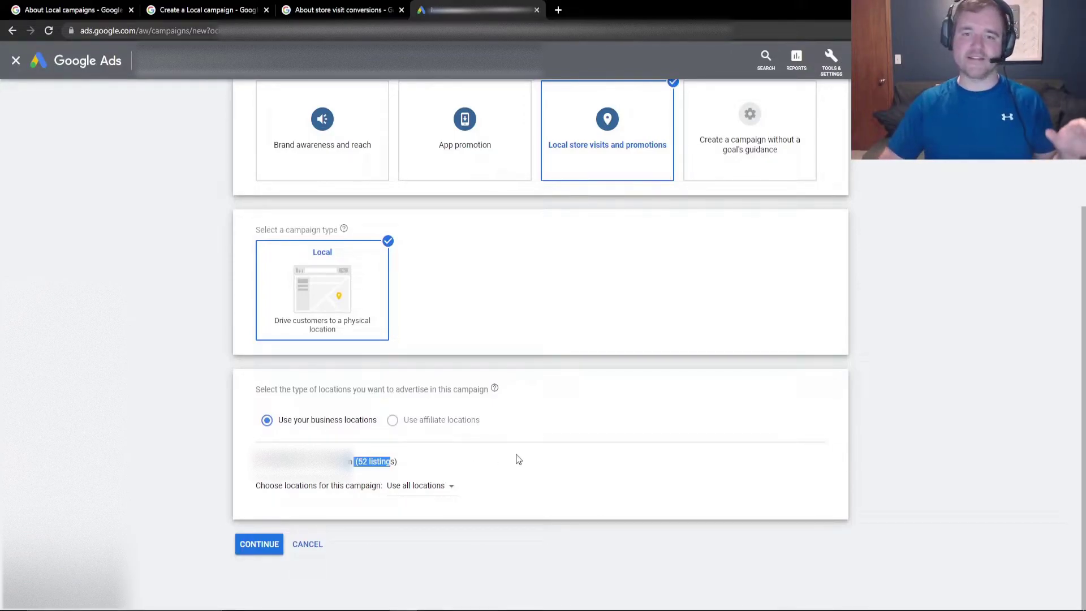
left_click(405, 463)
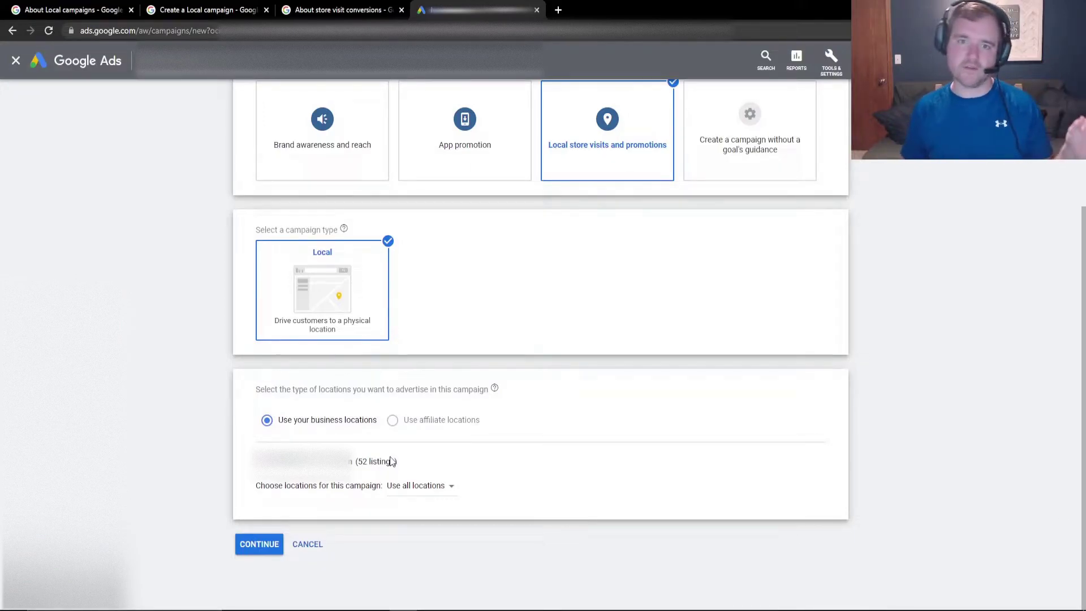
scroll(375, 458, "up", 1)
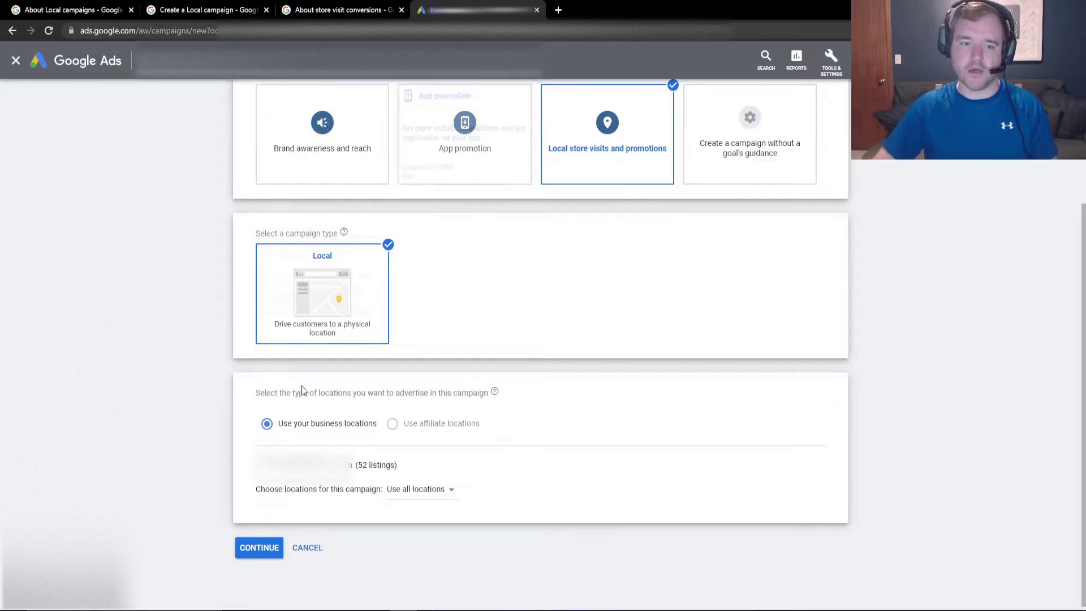
left_click(831, 59)
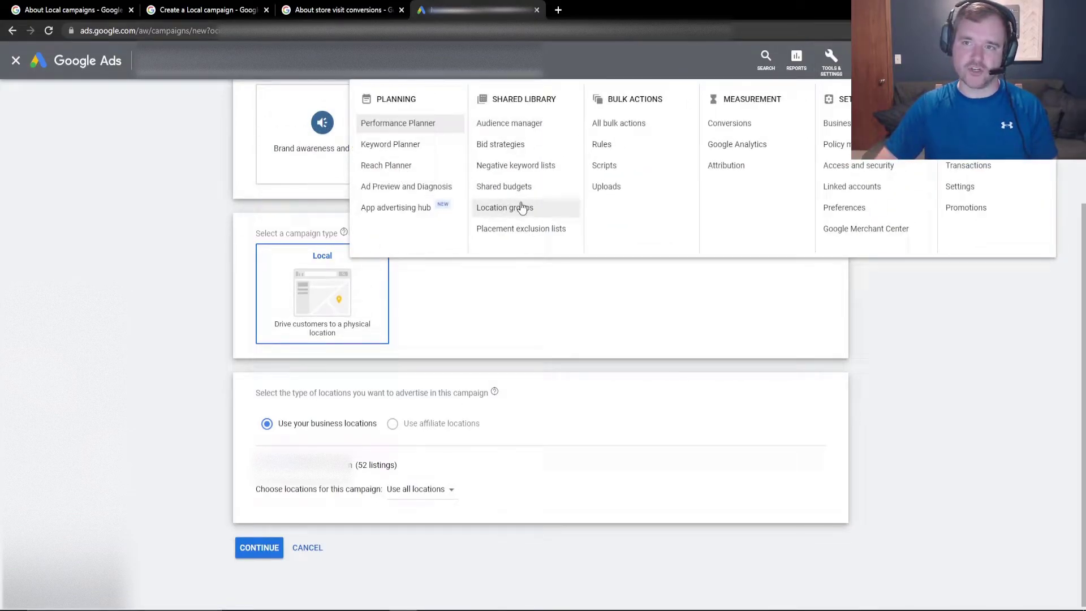
left_click(144, 352)
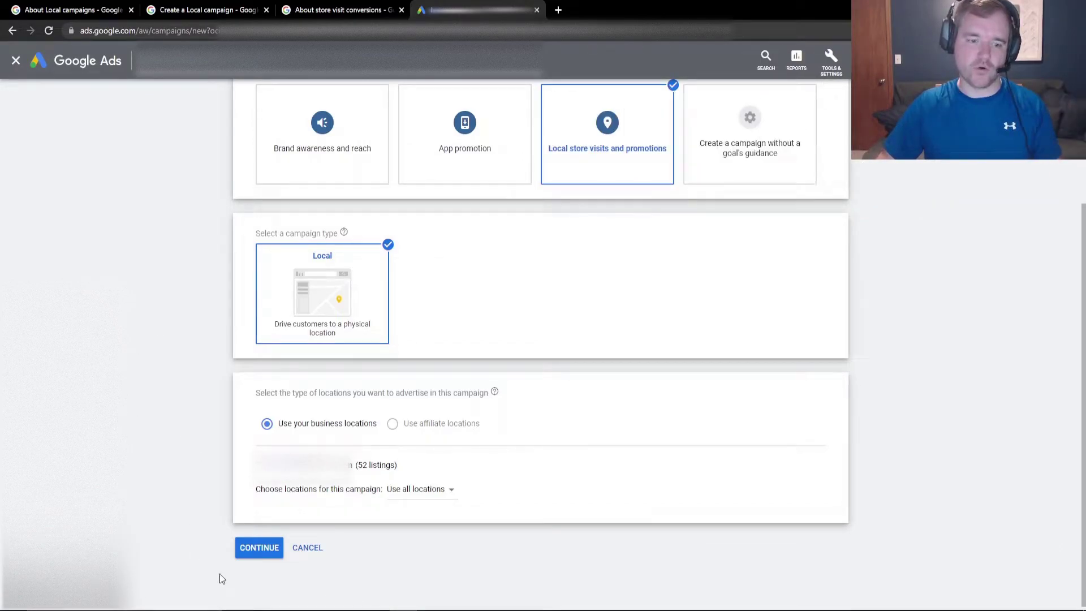
left_click(262, 548)
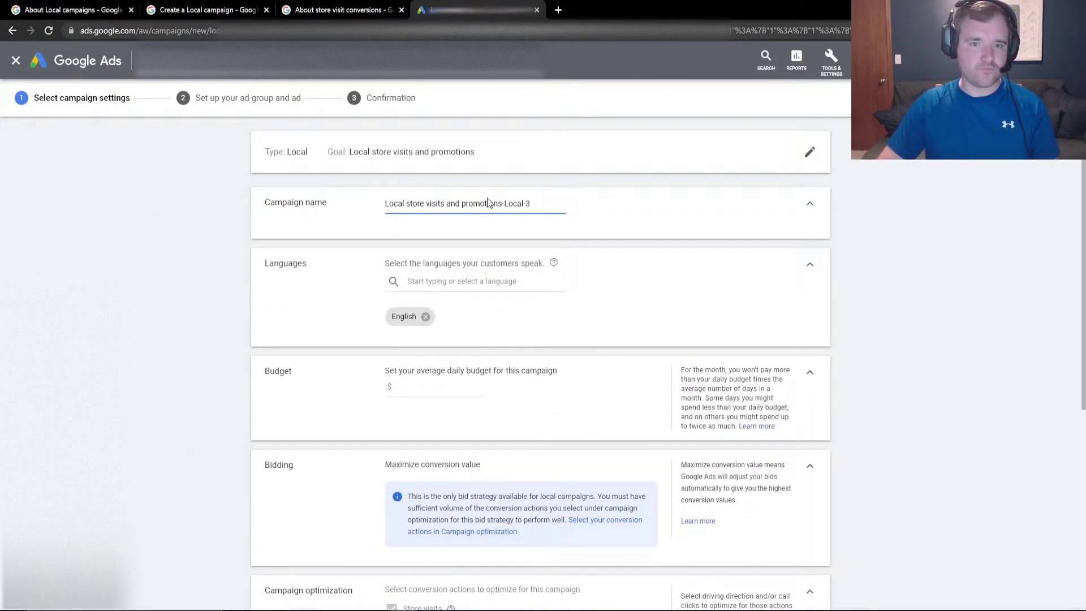
Step: Rename the campaign to 'Local Test' and keep English as its language
triple_click(492, 203)
type("Local Test")
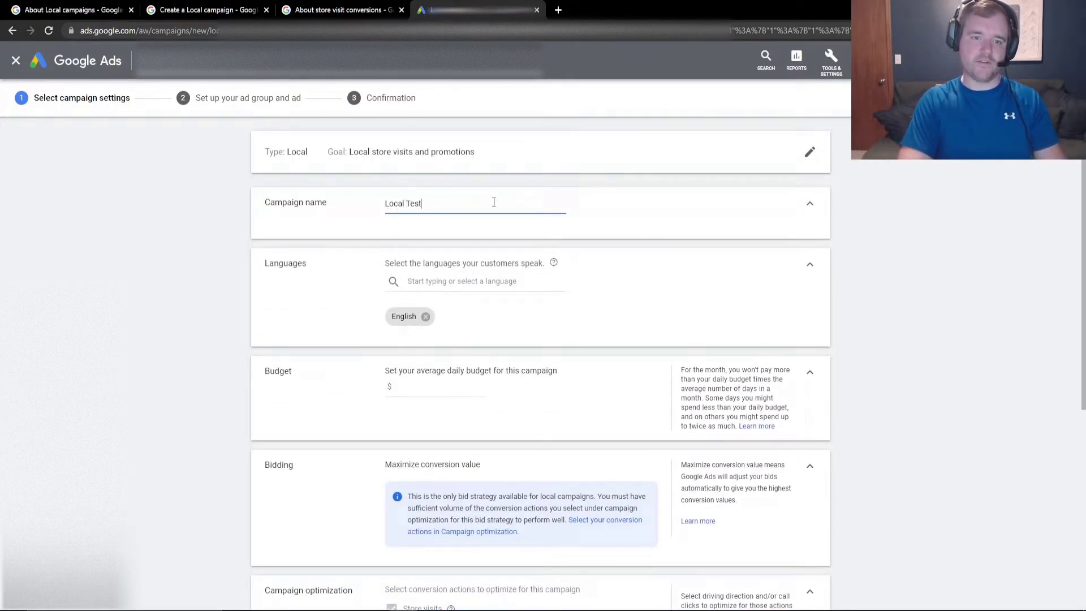
left_click(435, 282)
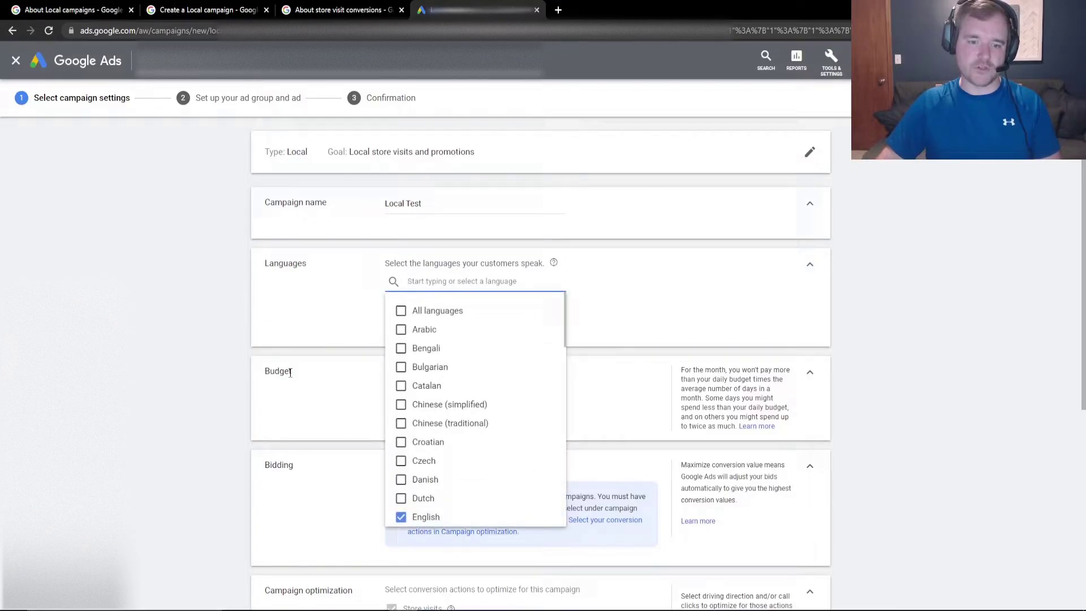
left_click(327, 318)
Step: Set the campaign's average daily budget to $1.00
scroll(339, 313, "down", 1)
left_click(430, 329)
type("1")
left_click(301, 352)
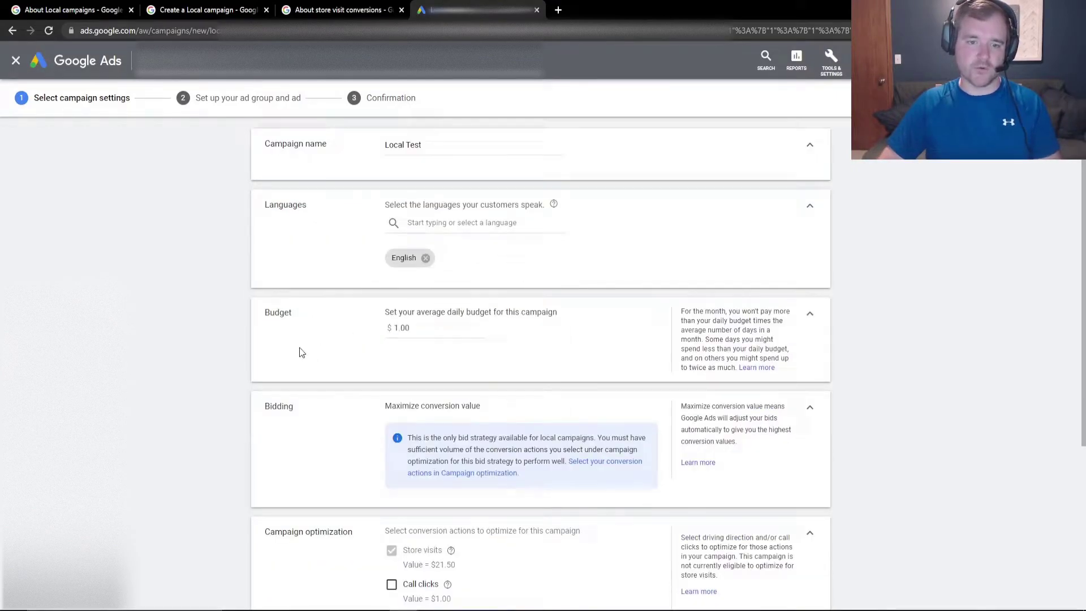
scroll(310, 332, "down", 4)
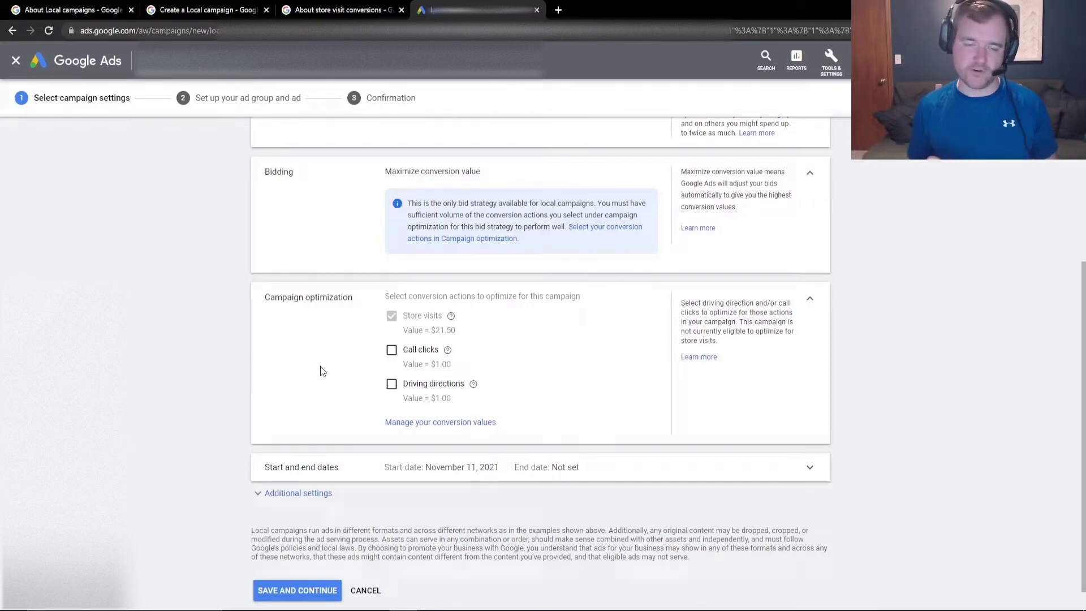
Step: Leave Call clicks unchecked, expand Additional settings, and cancel the Local Test draft
left_click(392, 350)
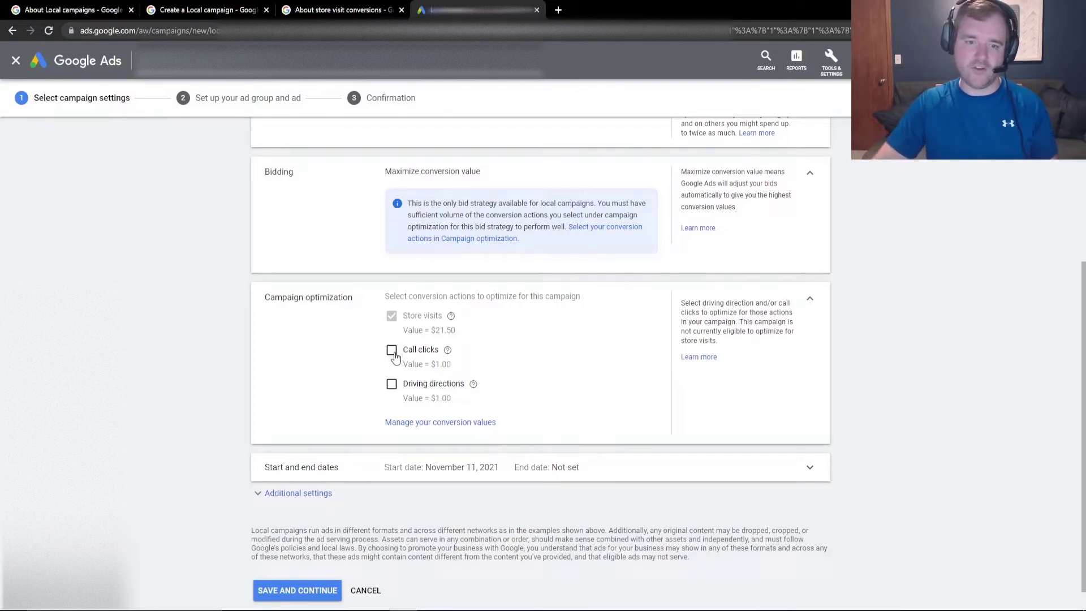
left_click(390, 351)
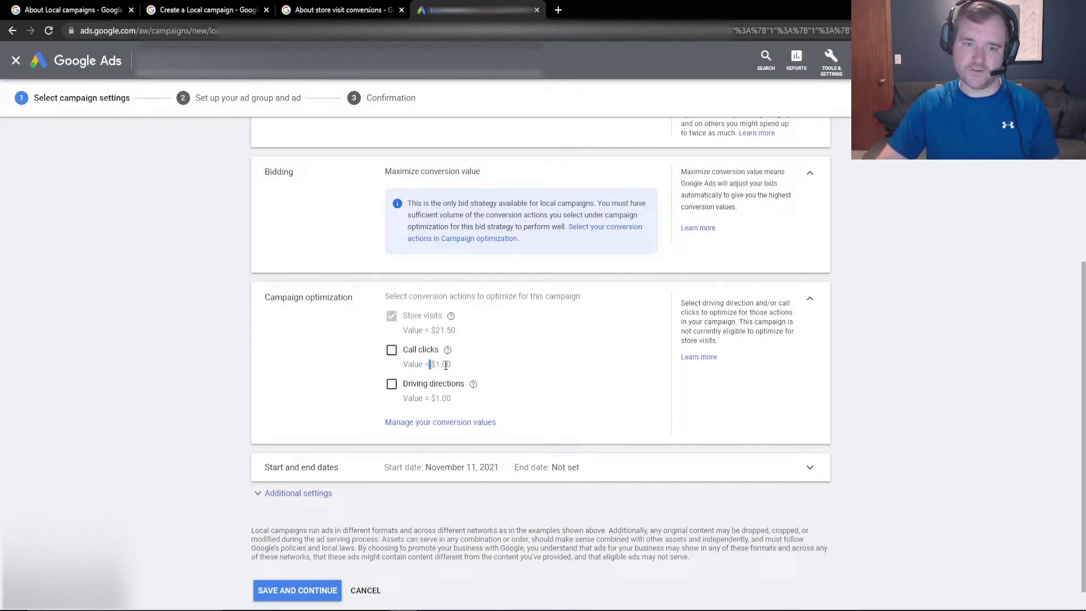
left_click_drag(446, 365, 416, 361)
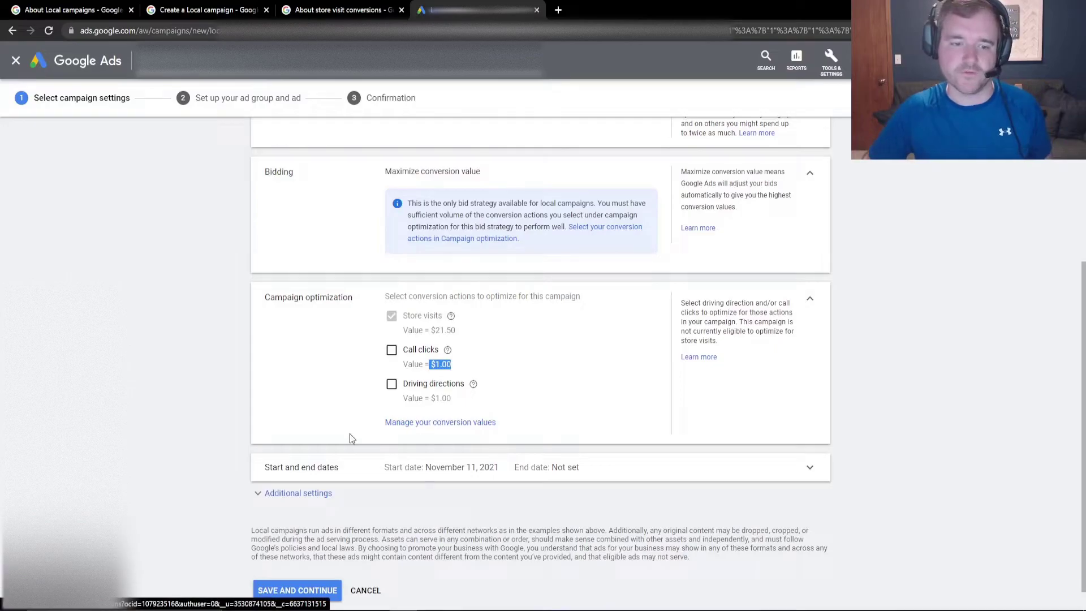
left_click(296, 493)
scroll(198, 436, "down", 1)
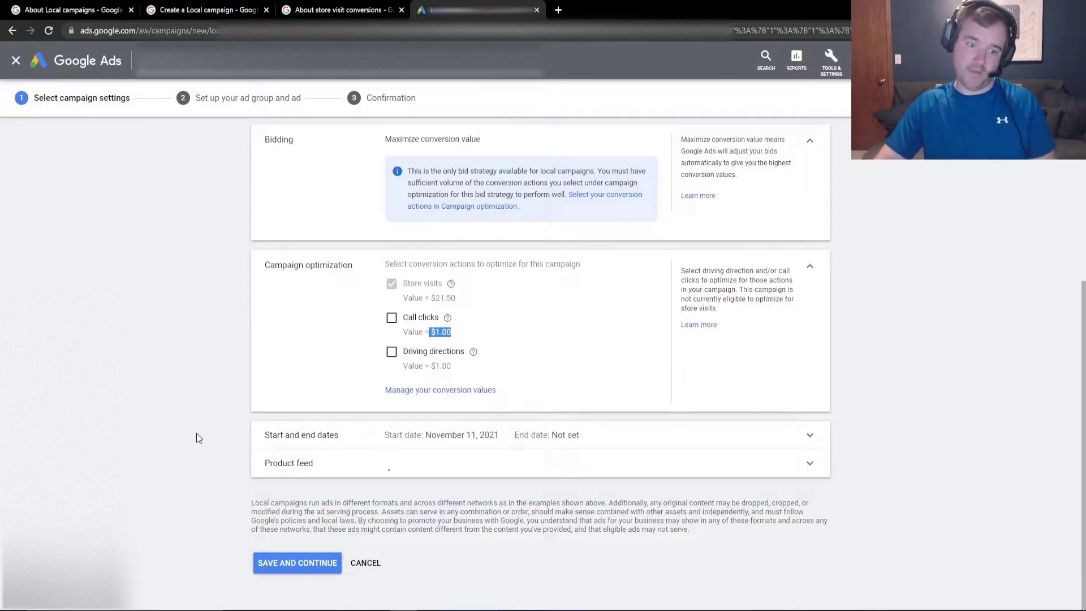
left_click(366, 565)
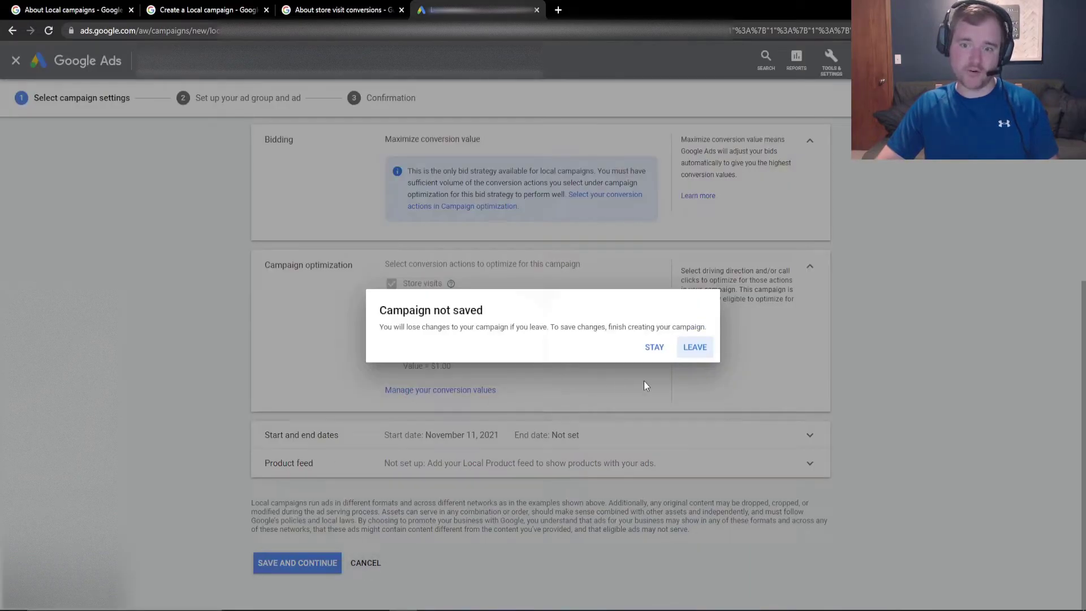
Step: Leave without saving, then open the existing Local campaign's Local ad assets
left_click(694, 348)
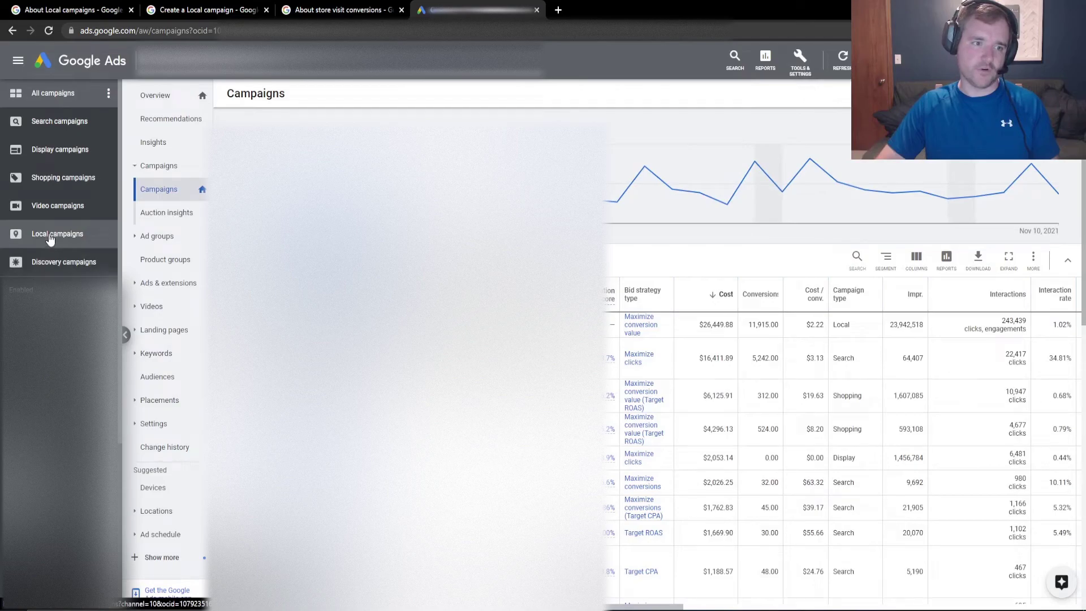
left_click(56, 242)
left_click(57, 334)
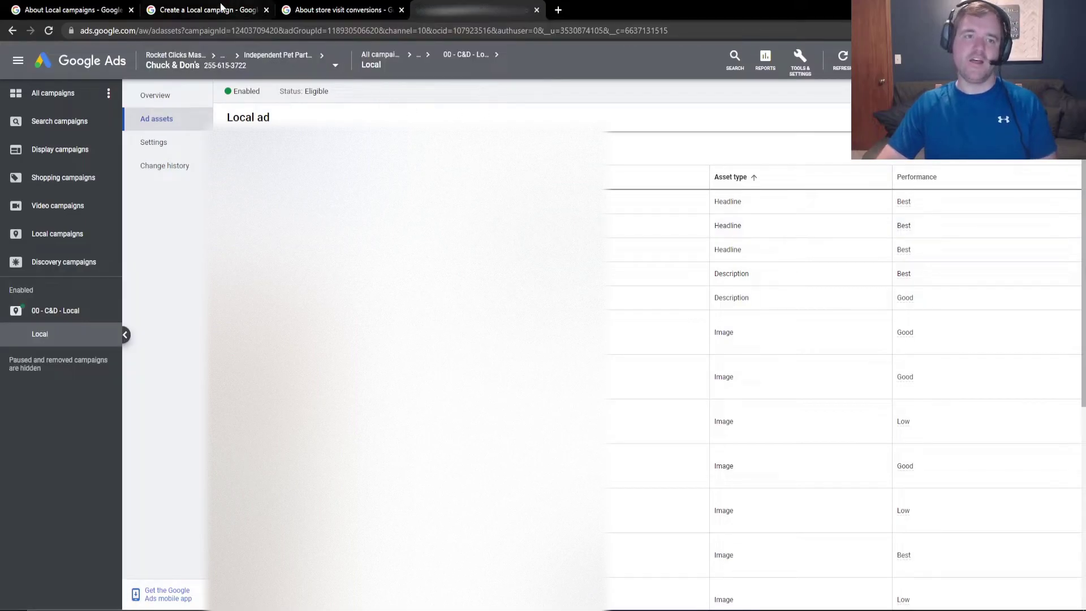
Step: Return to the About Local campaigns article's Where your ads can appear section, highlighting Google Maps
left_click(67, 5)
scroll(142, 227, "down", 10)
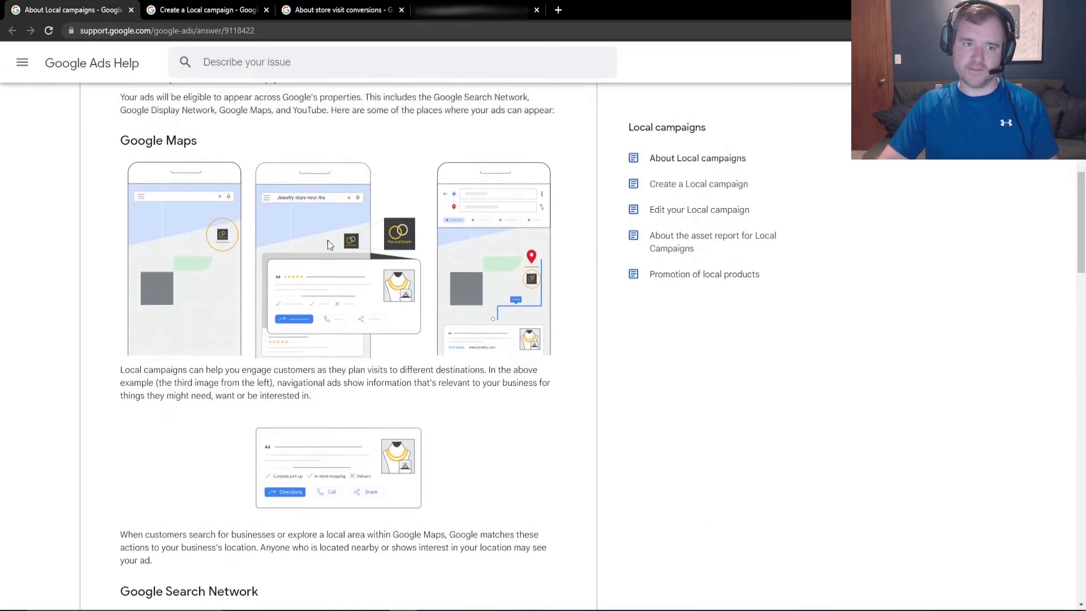
left_click_drag(142, 227, 218, 238)
scroll(168, 219, "down", 10)
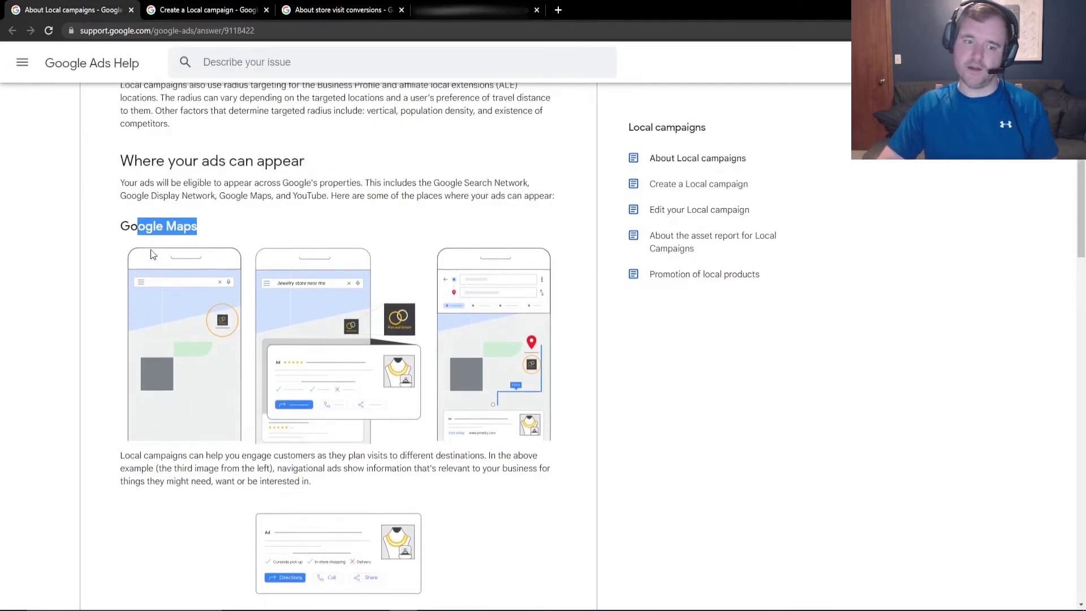
scroll(136, 269, "down", 6)
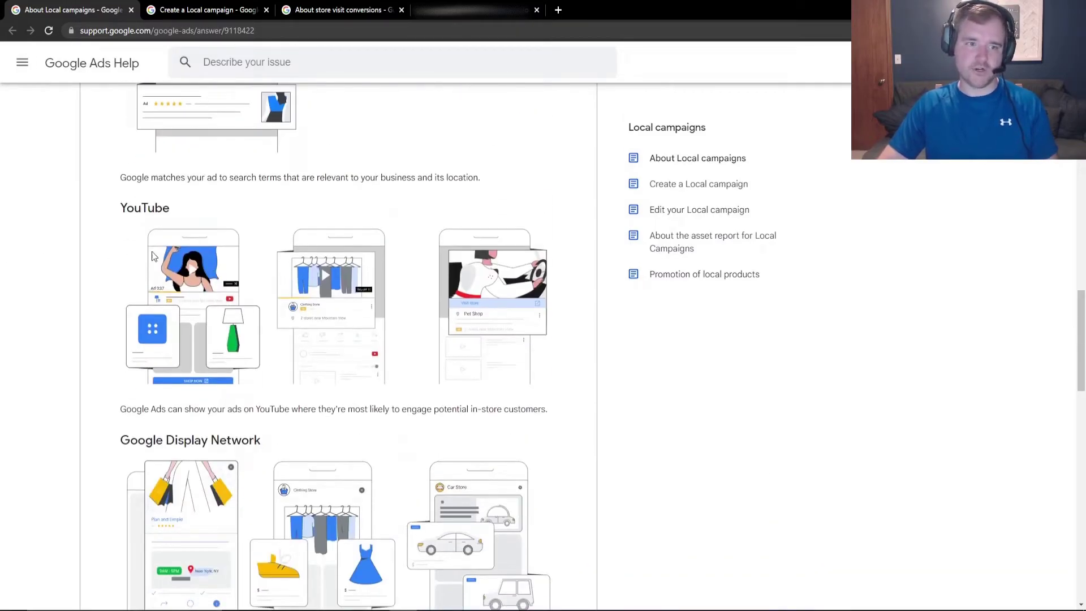
scroll(118, 251, "up", 13)
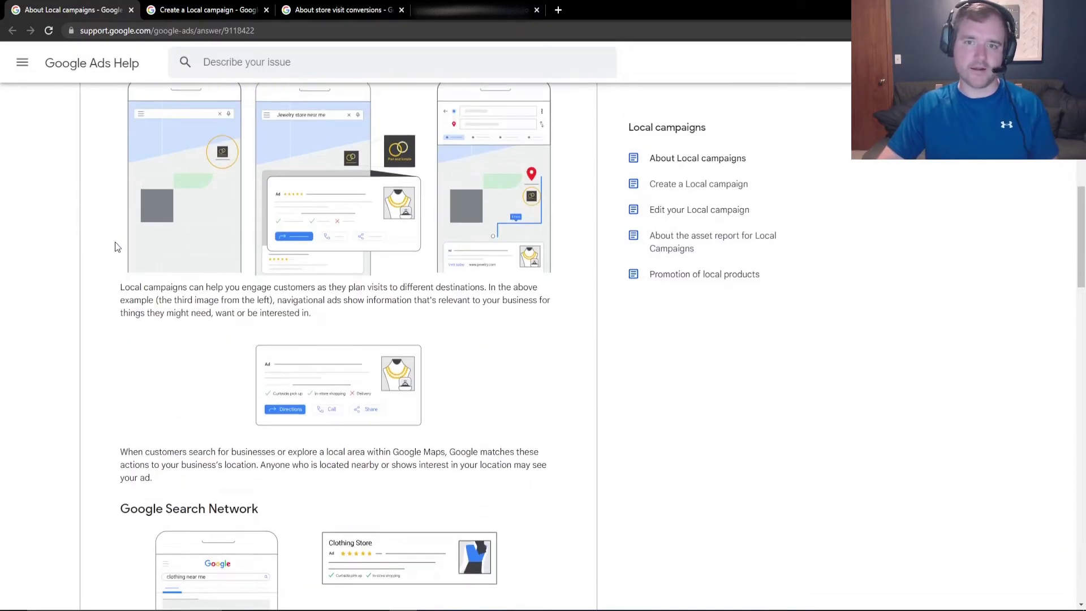
scroll(113, 242, "up", 6)
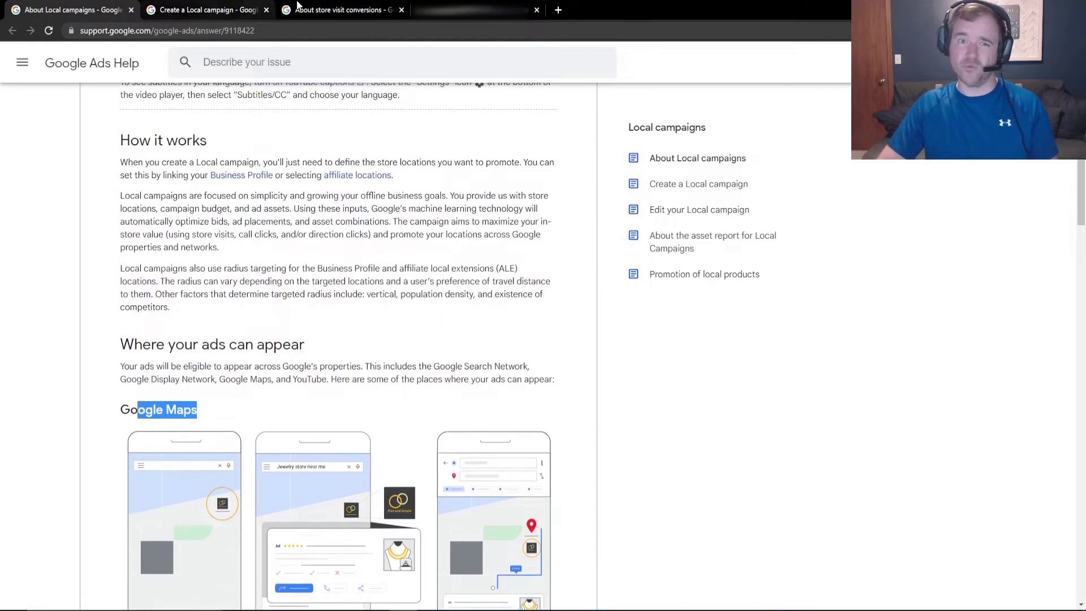